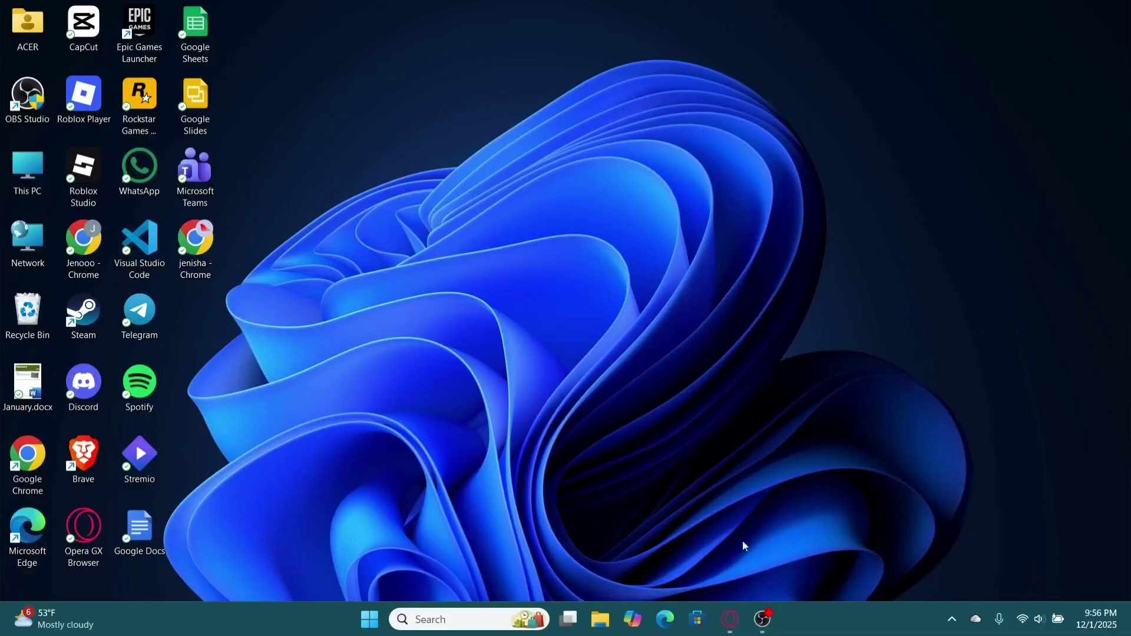
# - In Opera GX's privacy settings, delete the last hour's browsing history, cookies and site data, and cached images and files
pyautogui.click(731, 619)
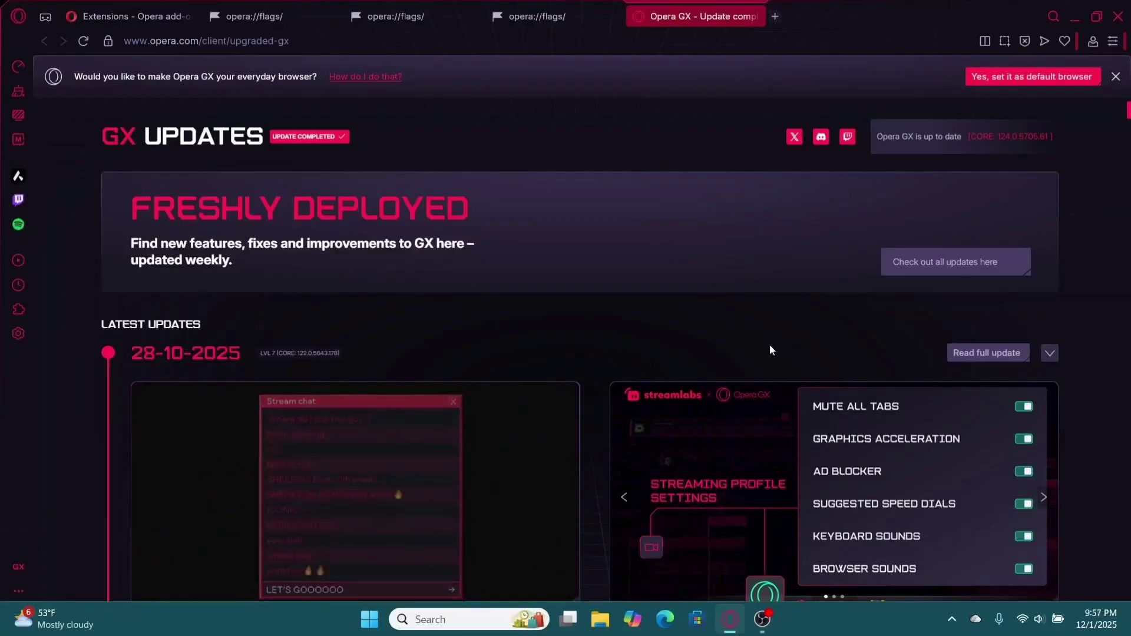
pyautogui.click(18, 334)
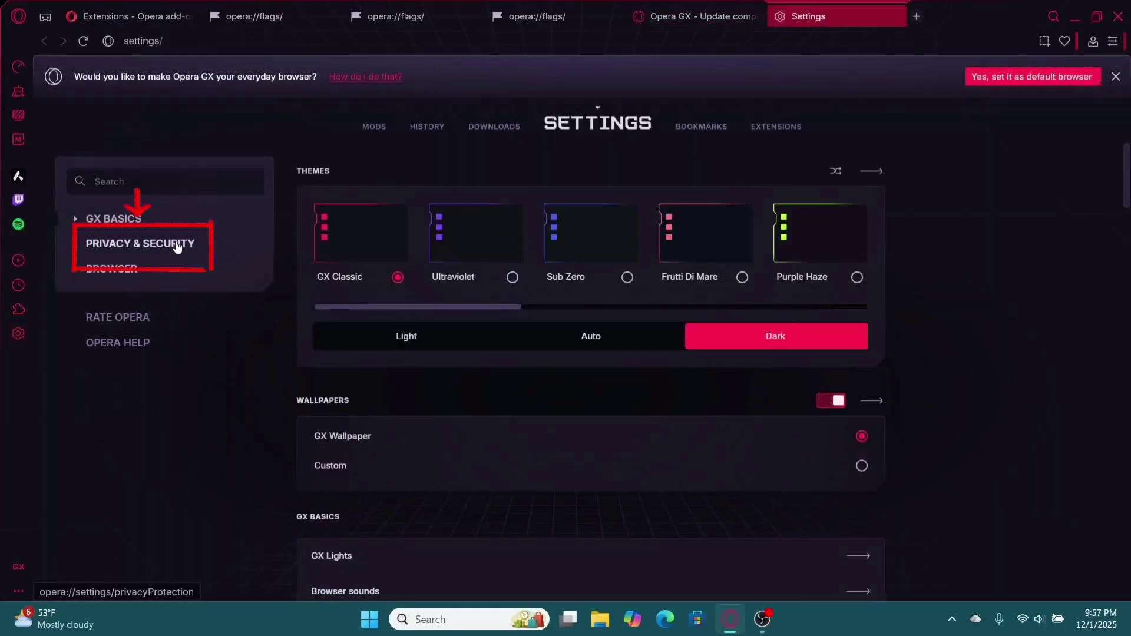
pyautogui.click(175, 244)
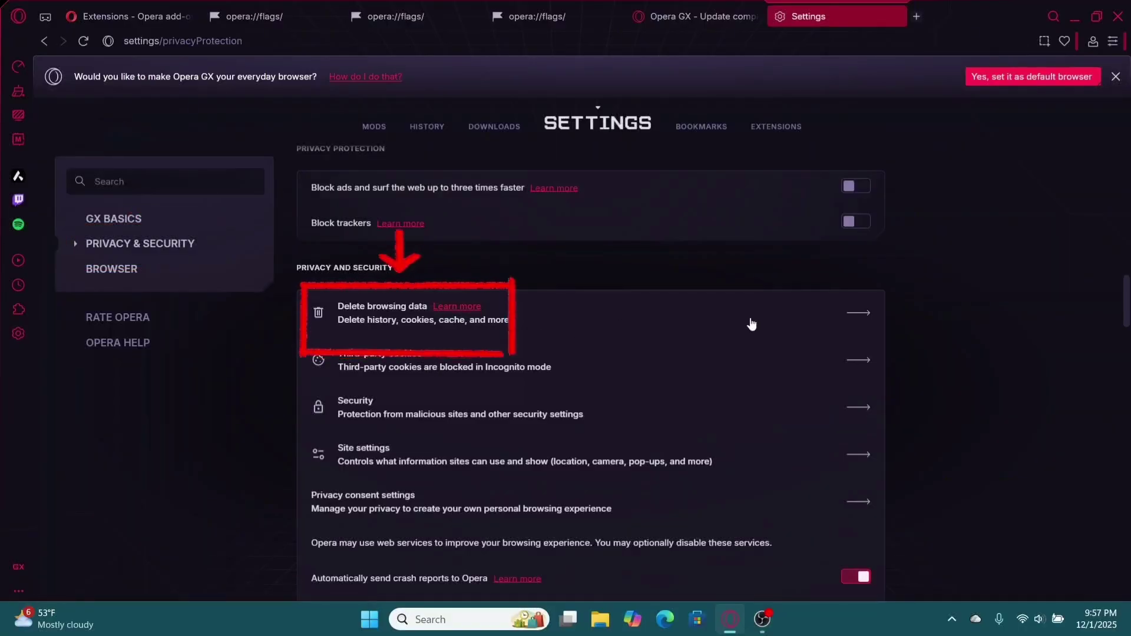
pyautogui.click(853, 315)
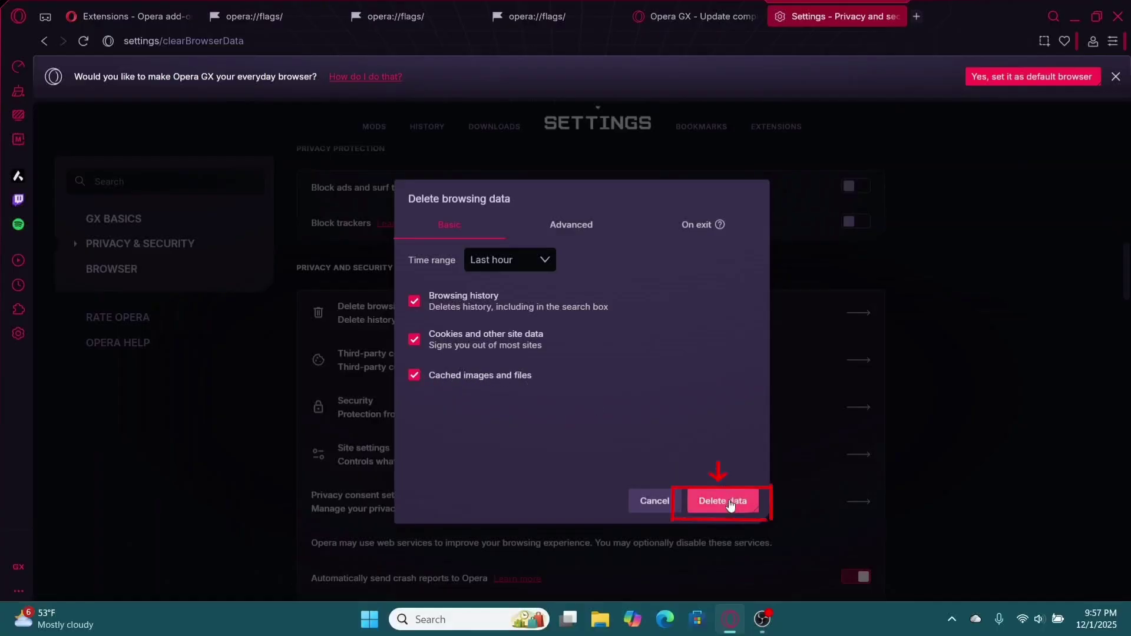
pyautogui.click(711, 501)
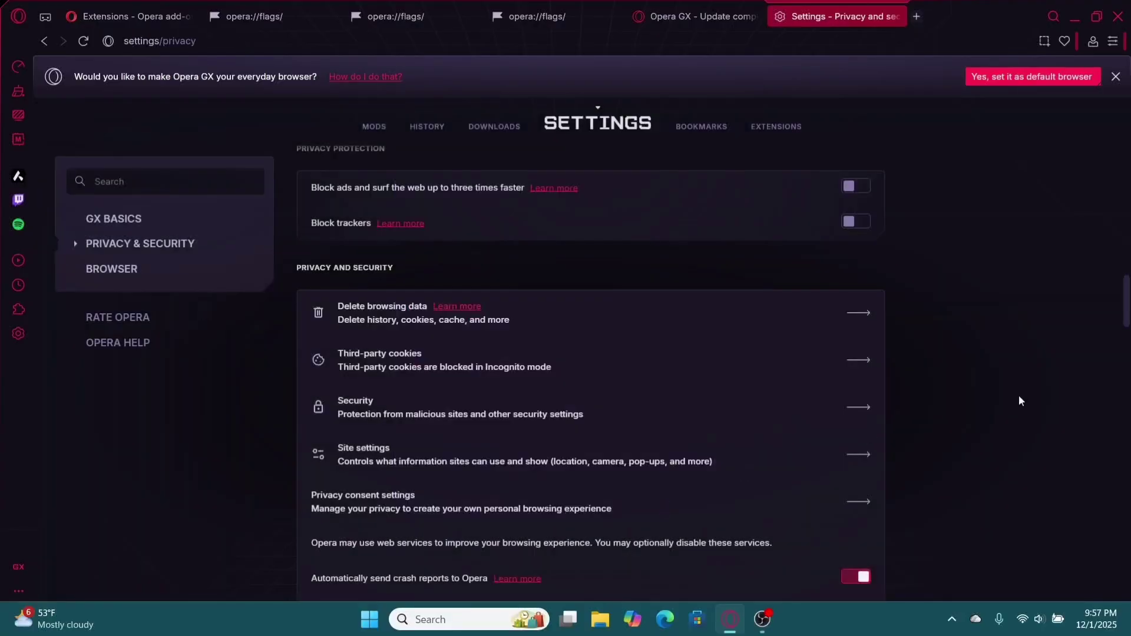
# - Quit Opera GX and relaunch it from the desktop
pyautogui.click(1118, 16)
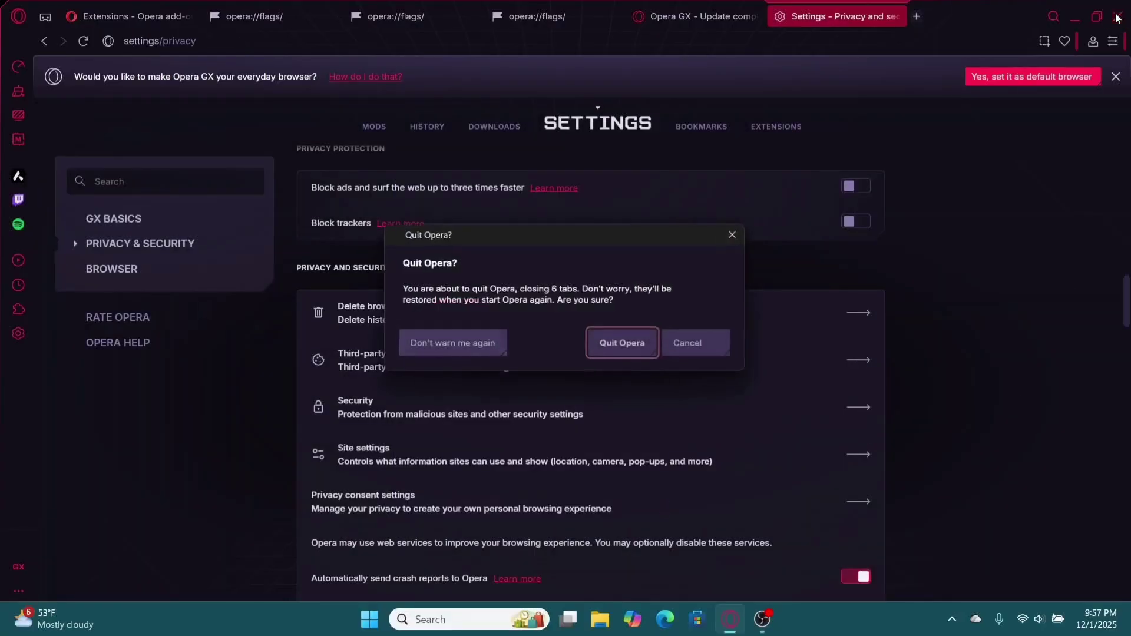
pyautogui.click(657, 338)
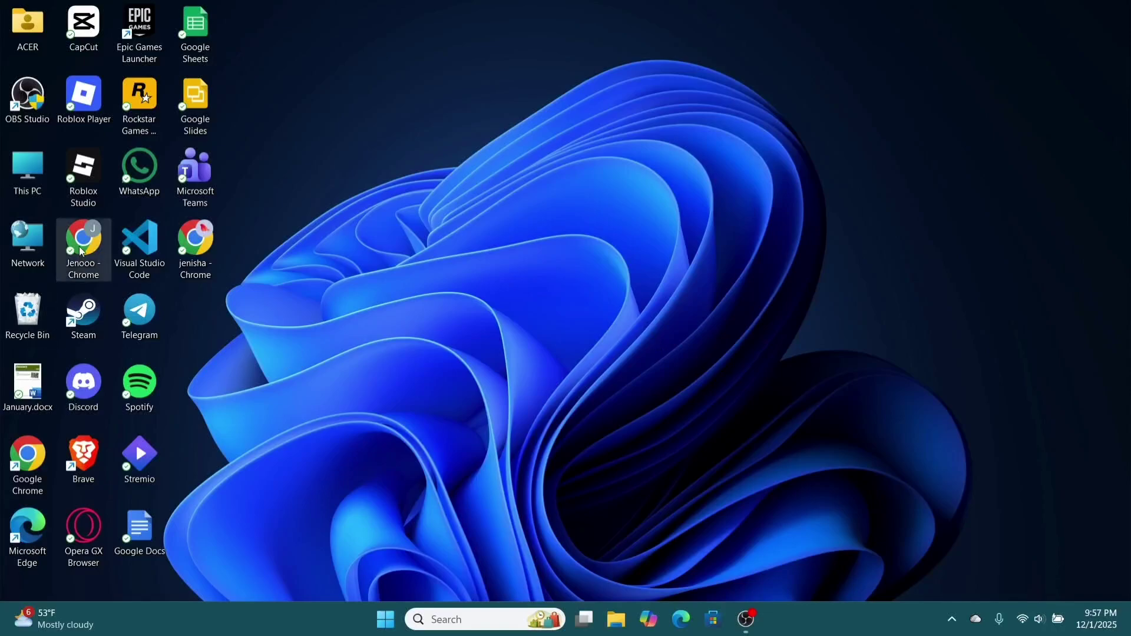
pyautogui.doubleClick(84, 533)
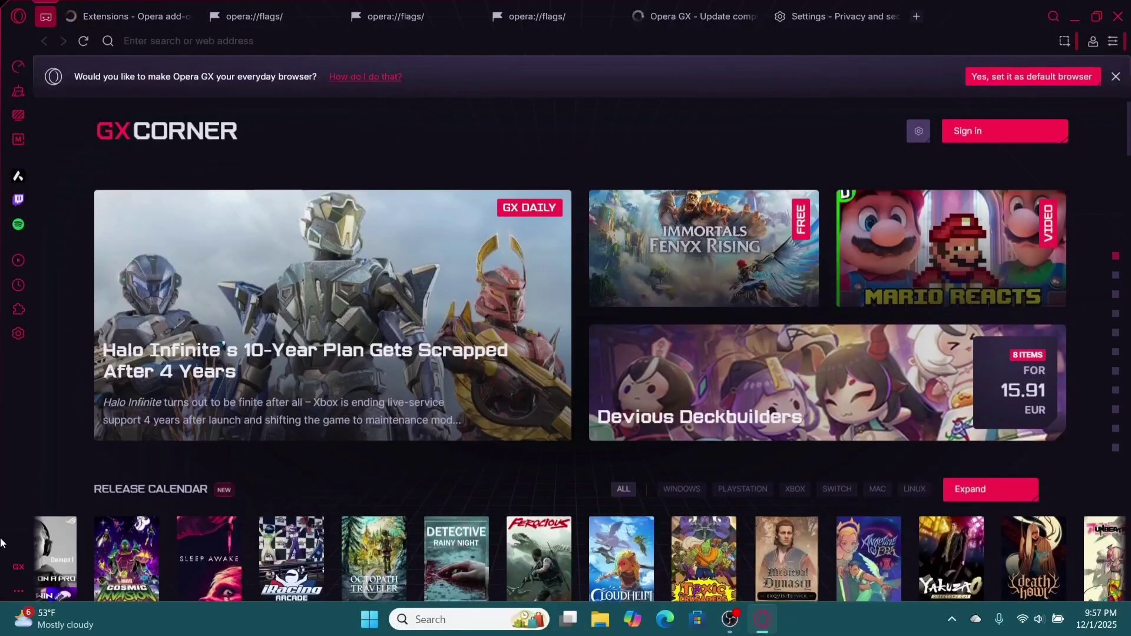
# - Look through the GX Basics options in the browser settings, and minimize the browser window
pyautogui.click(18, 333)
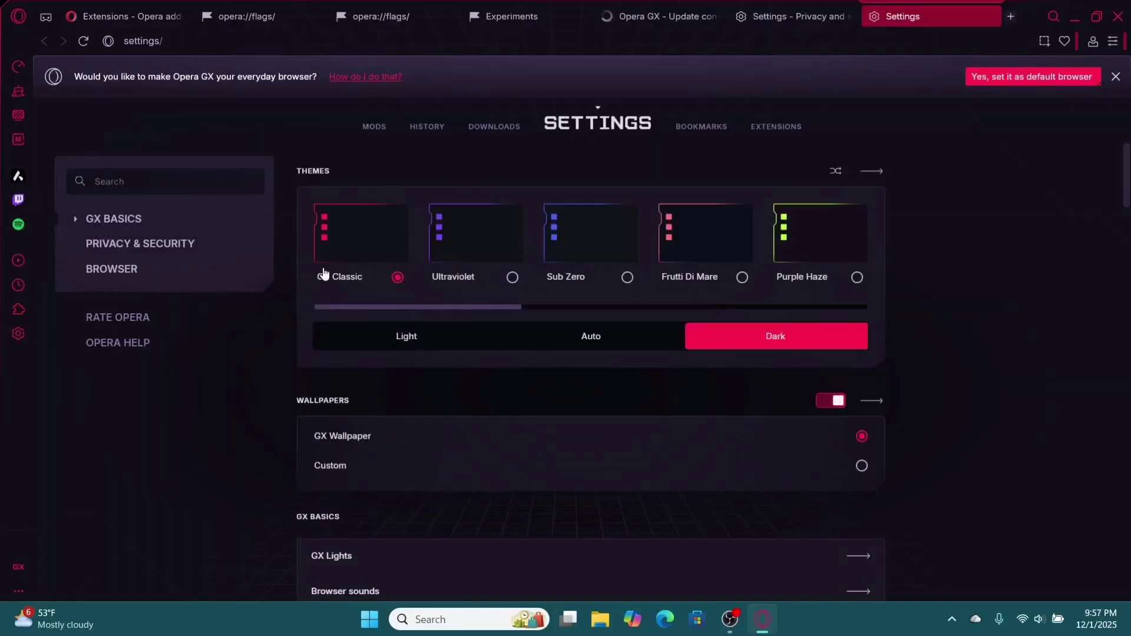
pyautogui.scroll(-3, 467, 384)
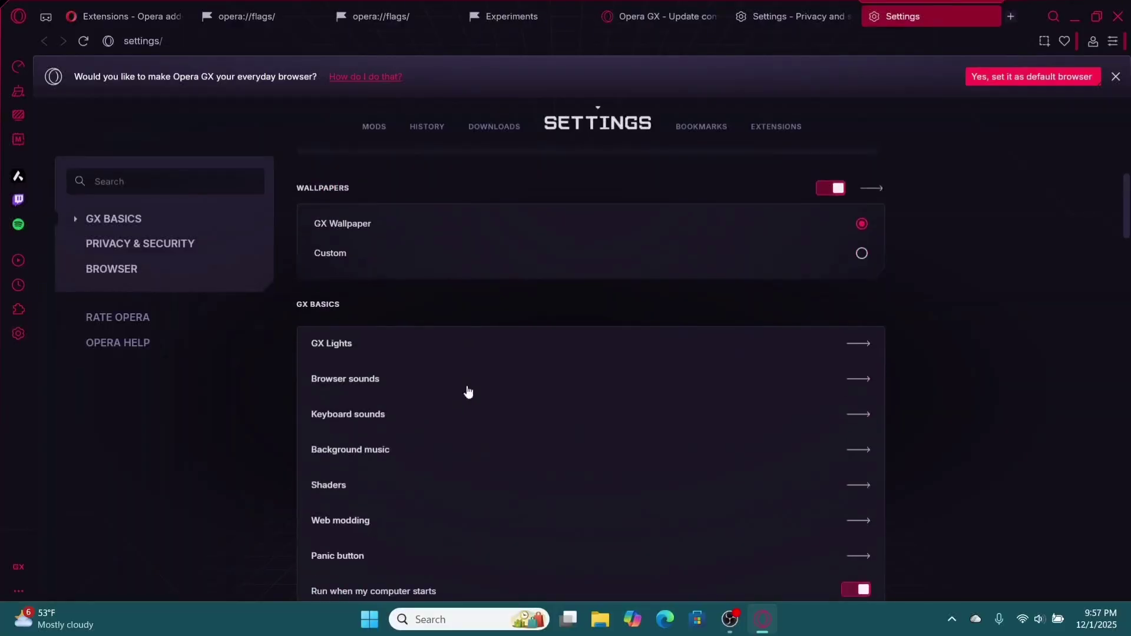
pyautogui.scroll(-3, 469, 392)
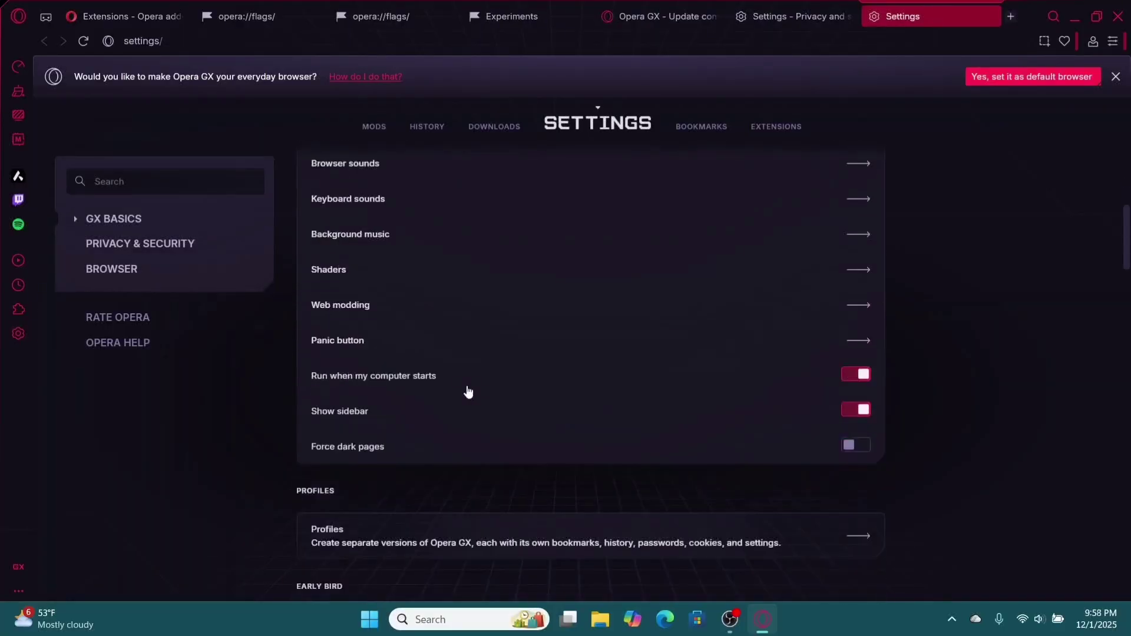
pyautogui.write('z')
pyautogui.press('BackSpace')
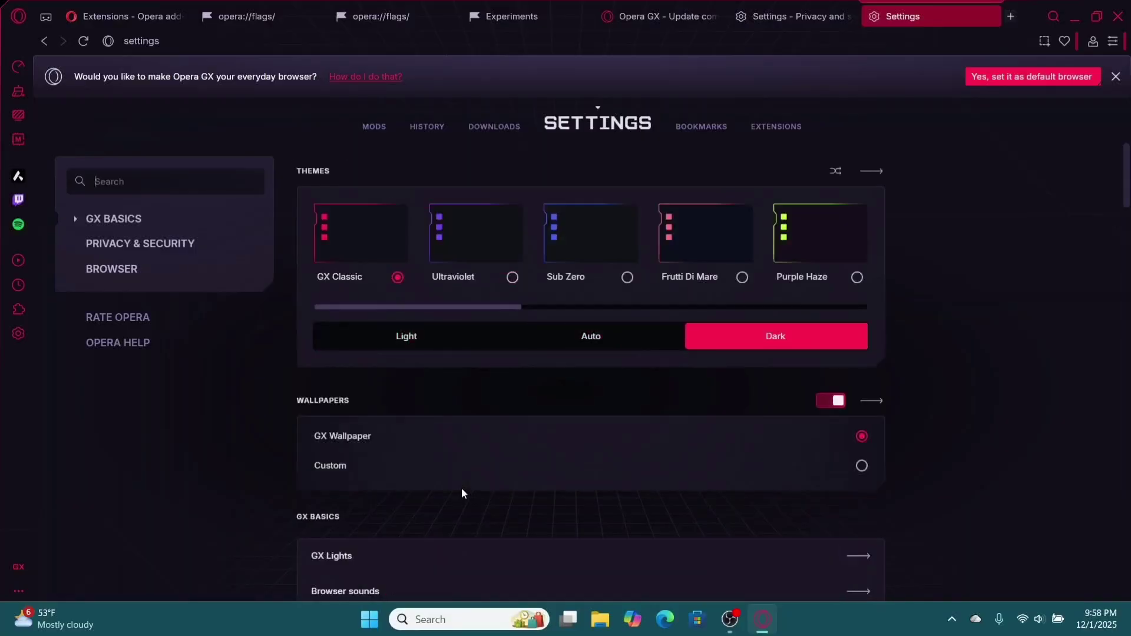
pyautogui.scroll(-2, 461, 488)
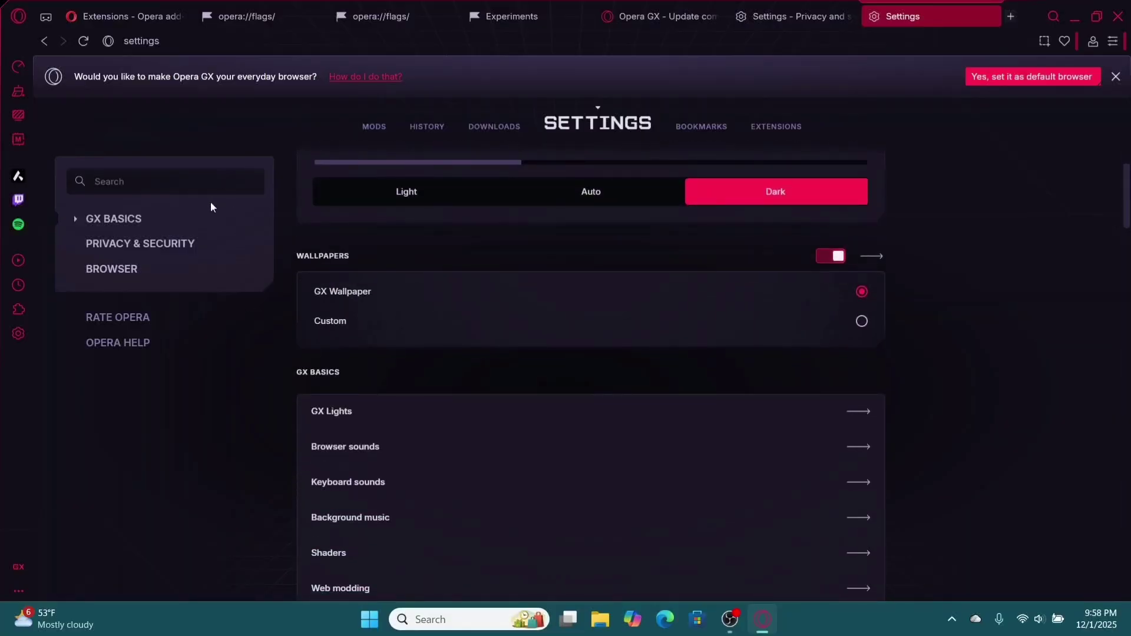
pyautogui.scroll(-3, 414, 372)
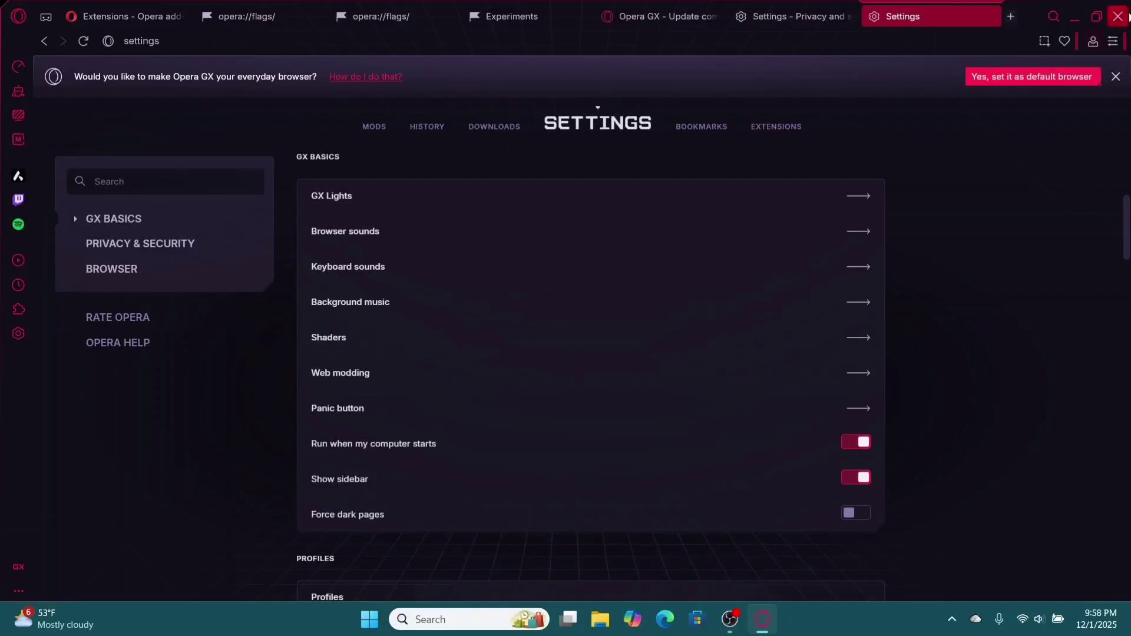
pyautogui.click(1073, 17)
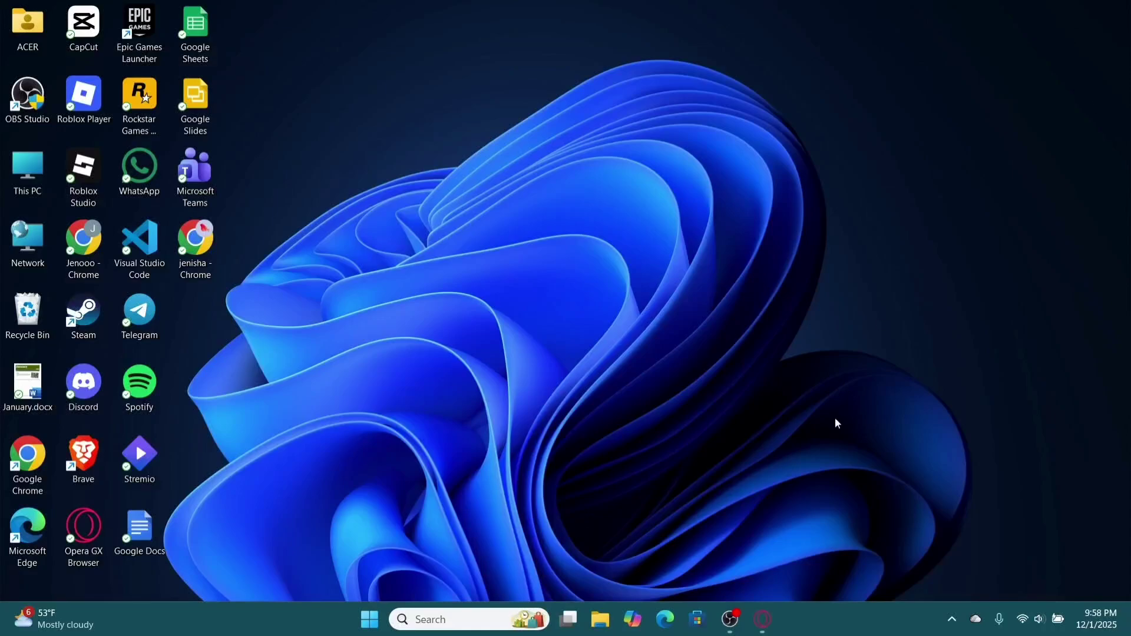
# - Restore the Opera GX window, view the Opera Help page's topics, and open the list of installed extensions
pyautogui.click(762, 619)
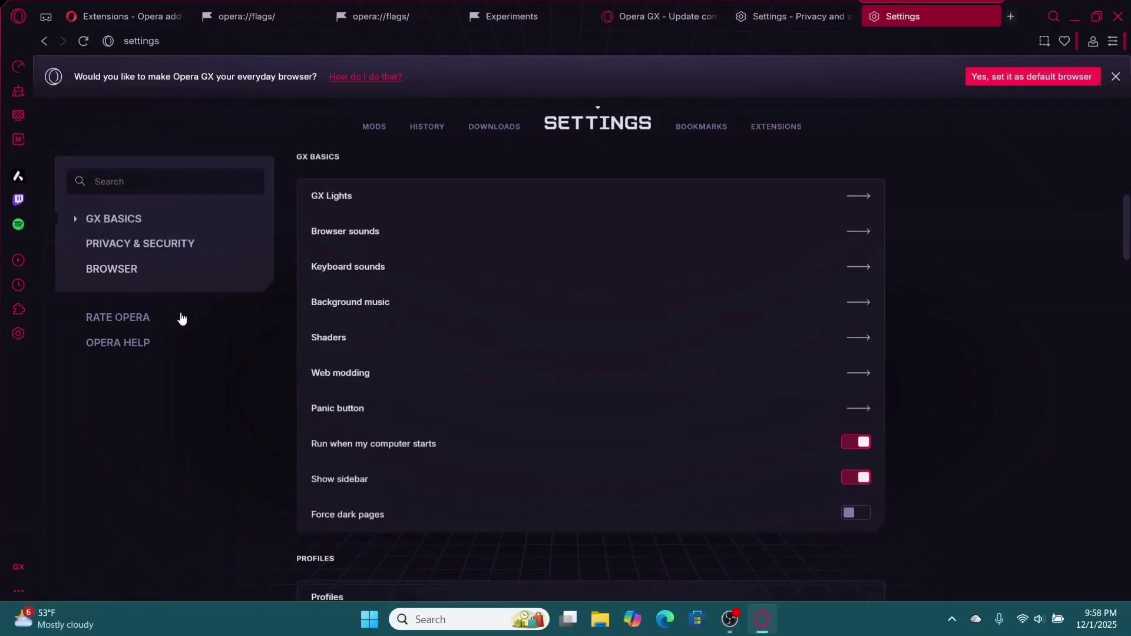
pyautogui.click(130, 345)
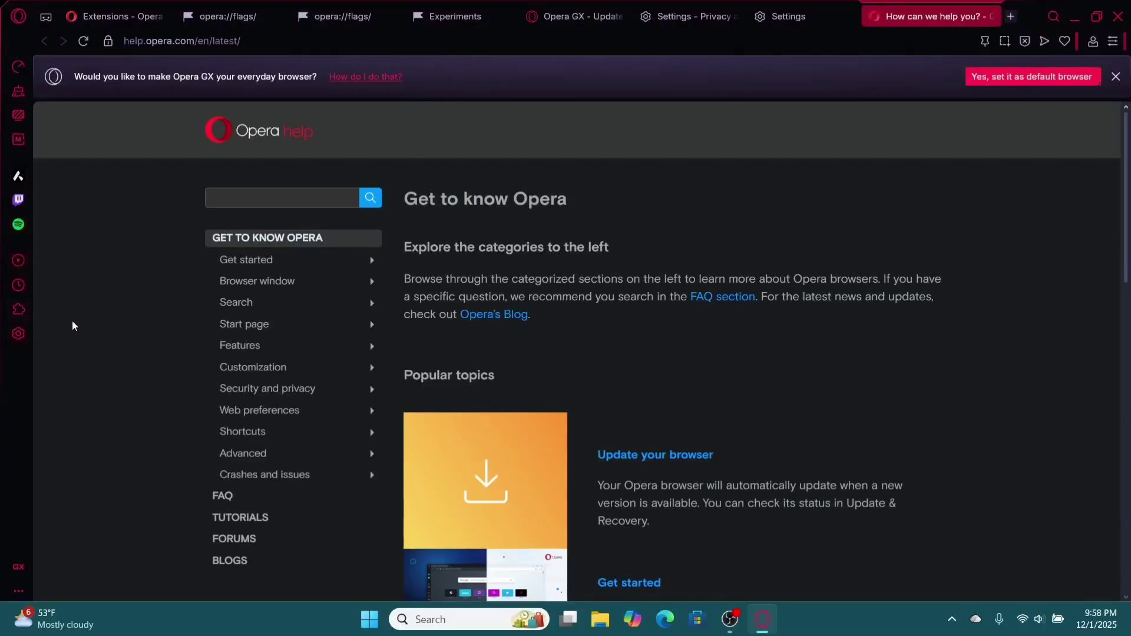
pyautogui.scroll(-2, 198, 369)
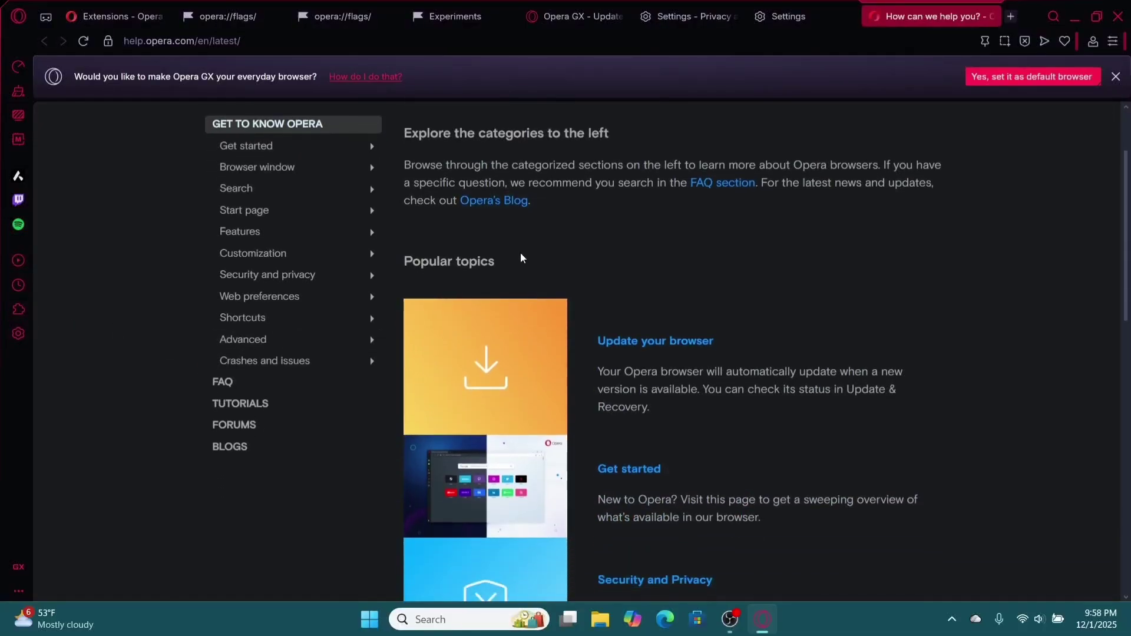
pyautogui.scroll(2, 521, 257)
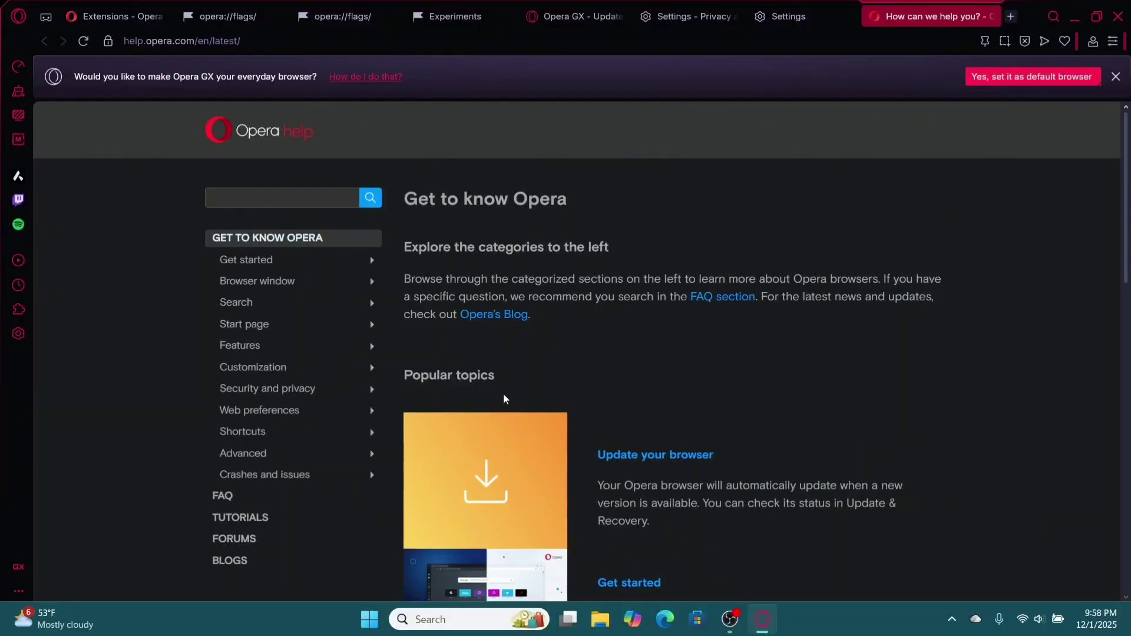
pyautogui.click(17, 311)
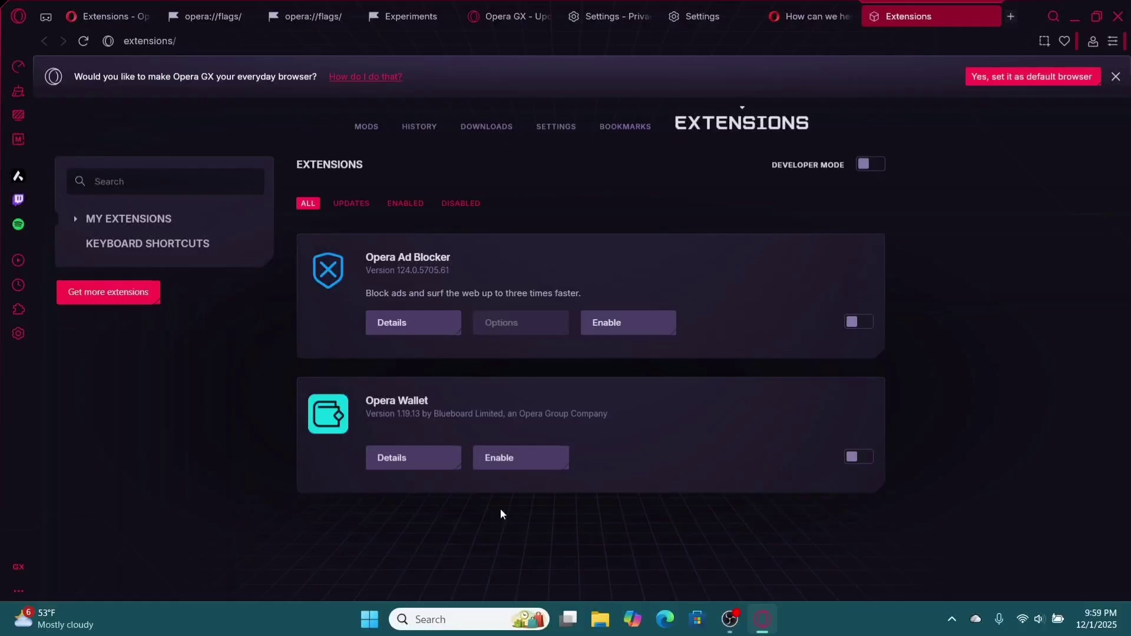
# - Search the browser settings for "sys" and view the graphics acceleration option in the System section
pyautogui.click(18, 335)
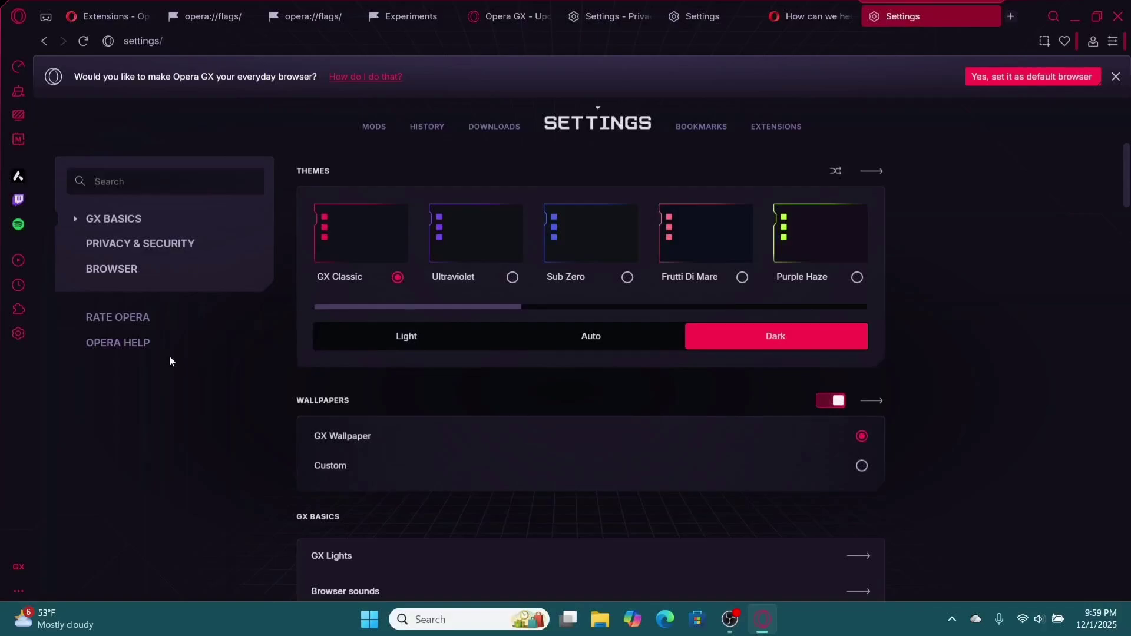
pyautogui.click(116, 179)
pyautogui.write('sys')
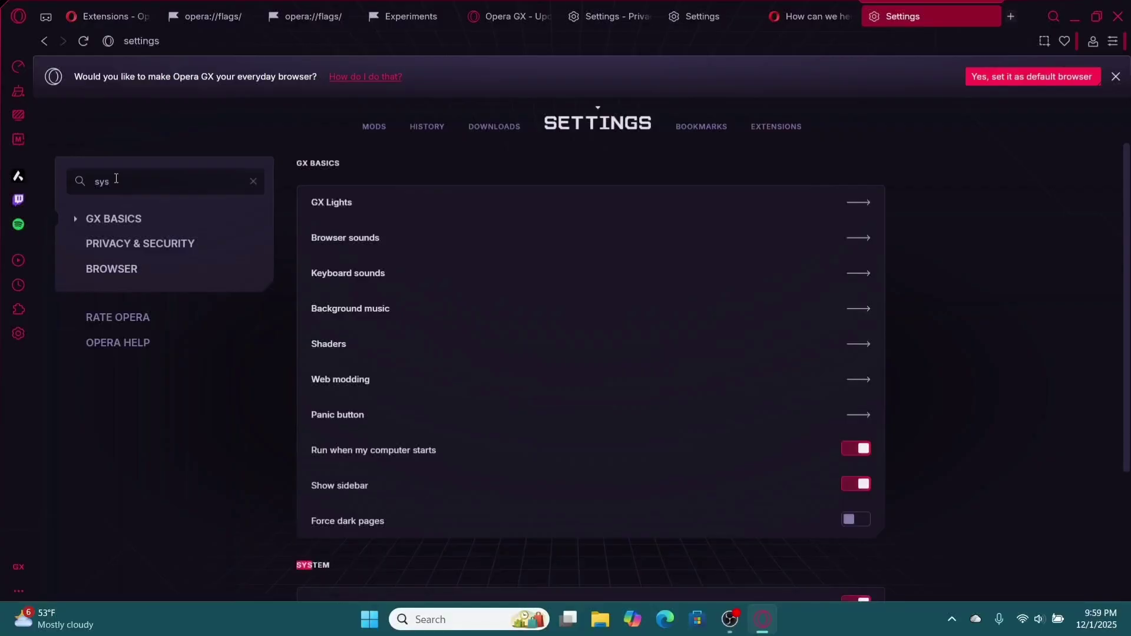
pyautogui.scroll(-3, 362, 406)
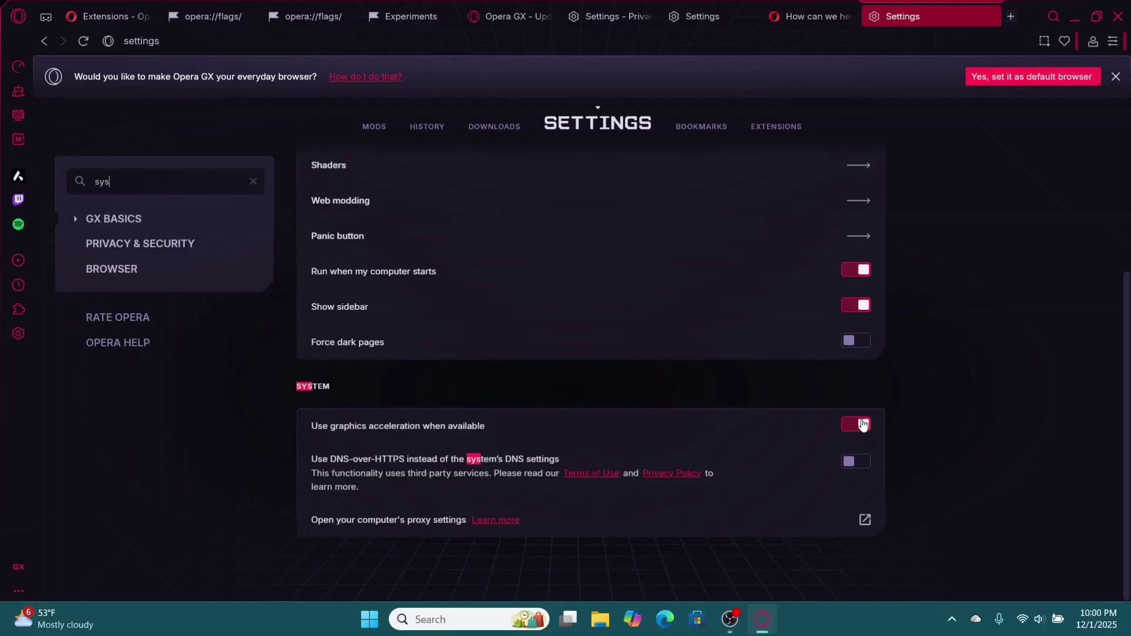
# - Quit Opera GX with all its open tabs
pyautogui.click(1118, 16)
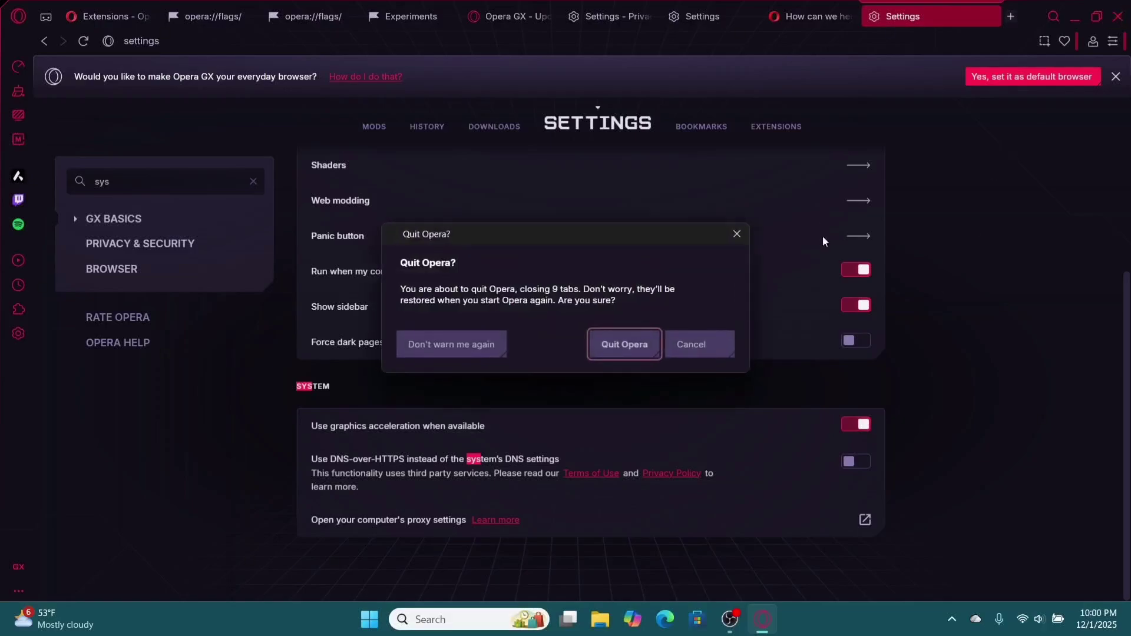
pyautogui.click(652, 339)
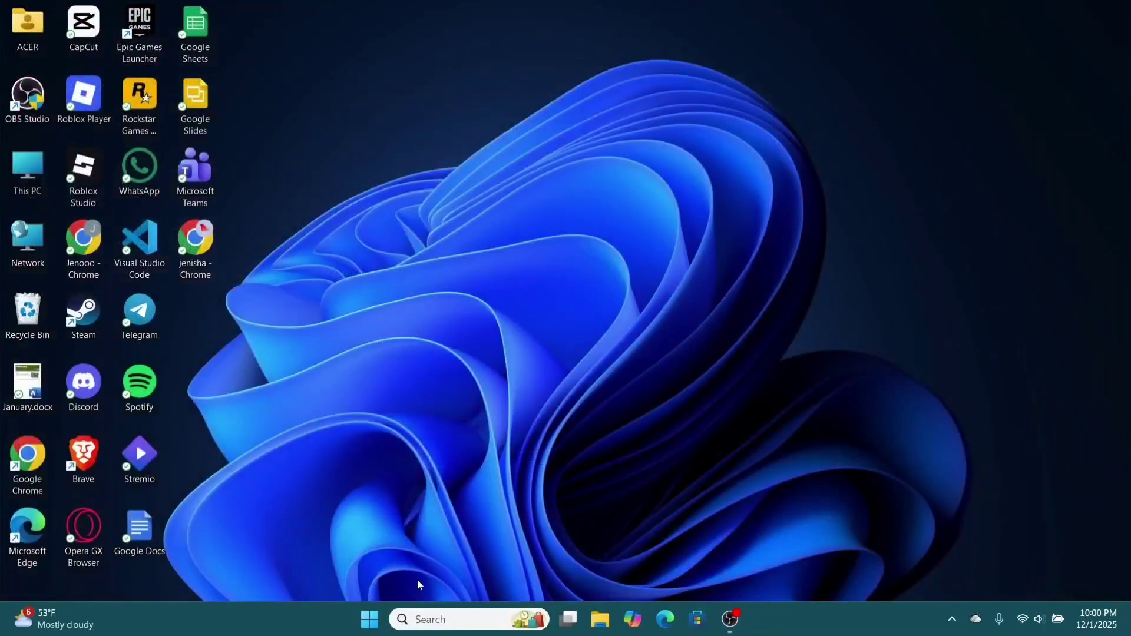
# - Open Task Manager from Windows search, view the actions available for a running process, and close Task Manager
pyautogui.click(441, 615)
pyautogui.write('tas')
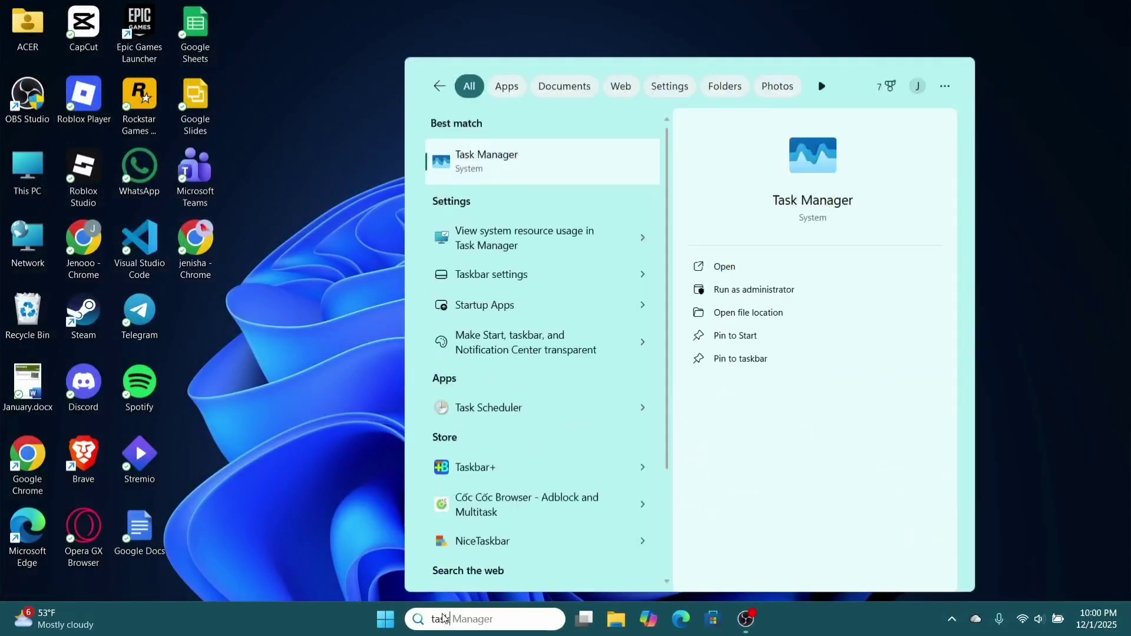
pyautogui.write('k')
pyautogui.press('Return')
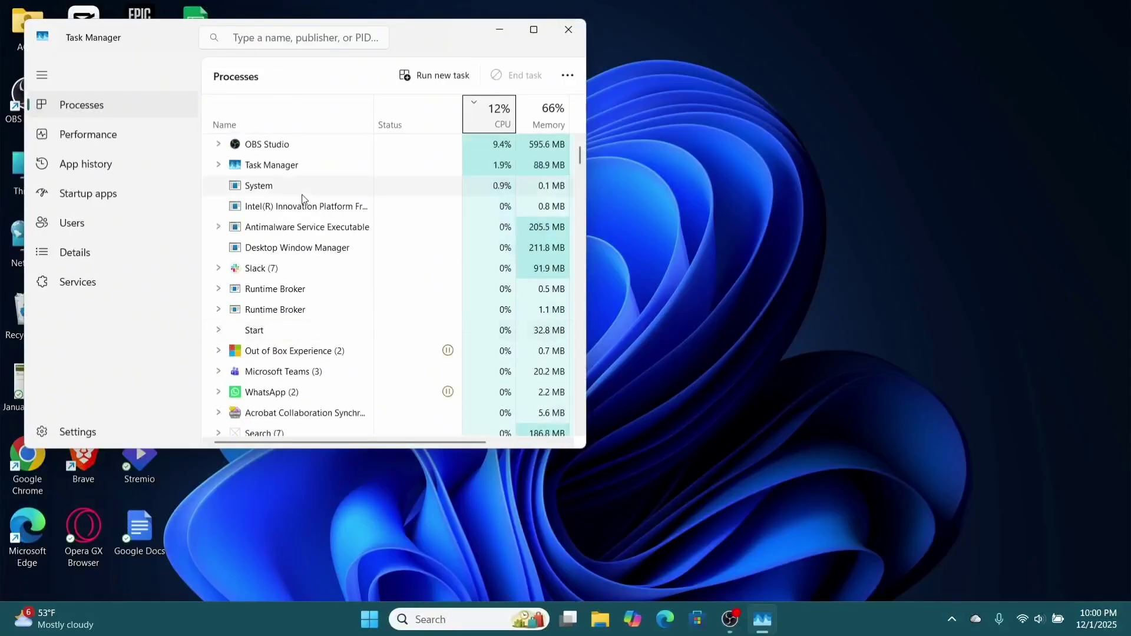
pyautogui.rightClick(302, 188)
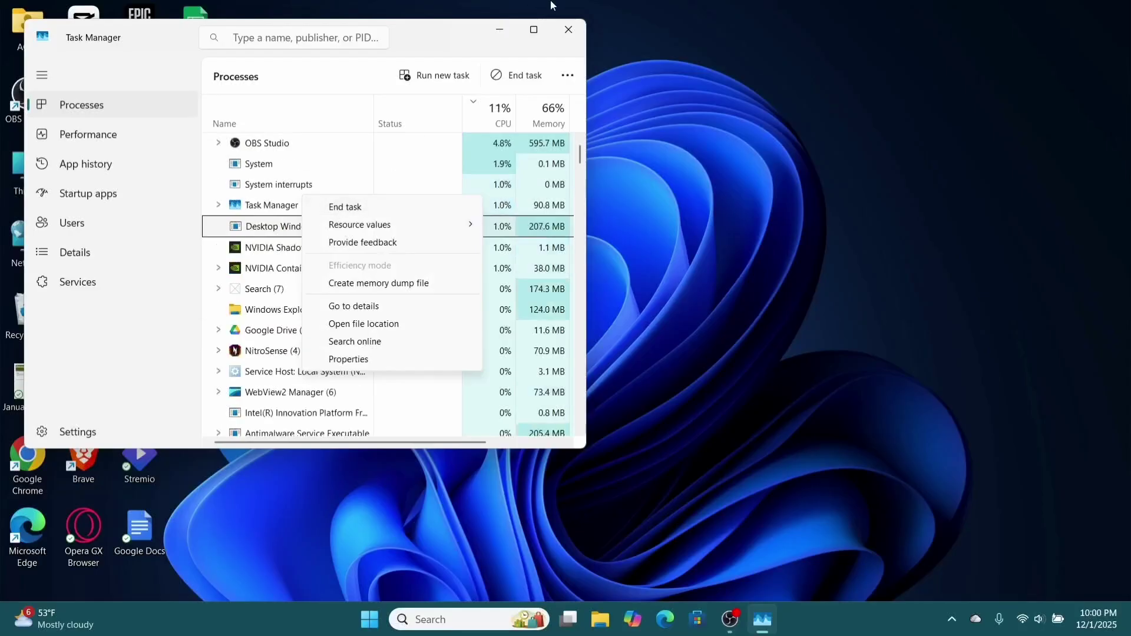
pyautogui.click(568, 30)
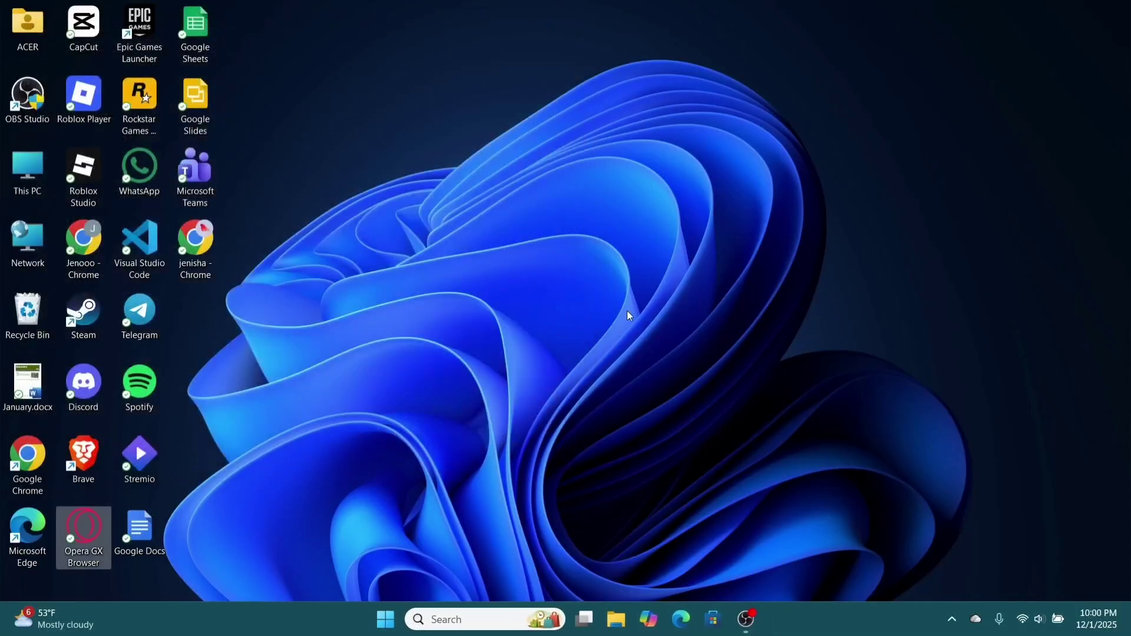